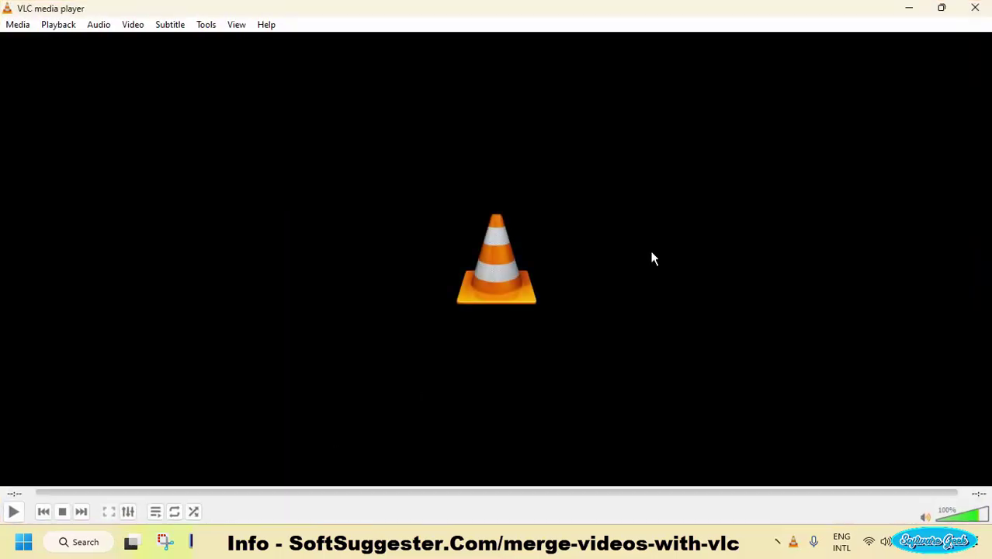
- Close the VLC window and view the MP4 and MKV sample videos in the Downloads\Video\New folder directory
left_click(943, 9)
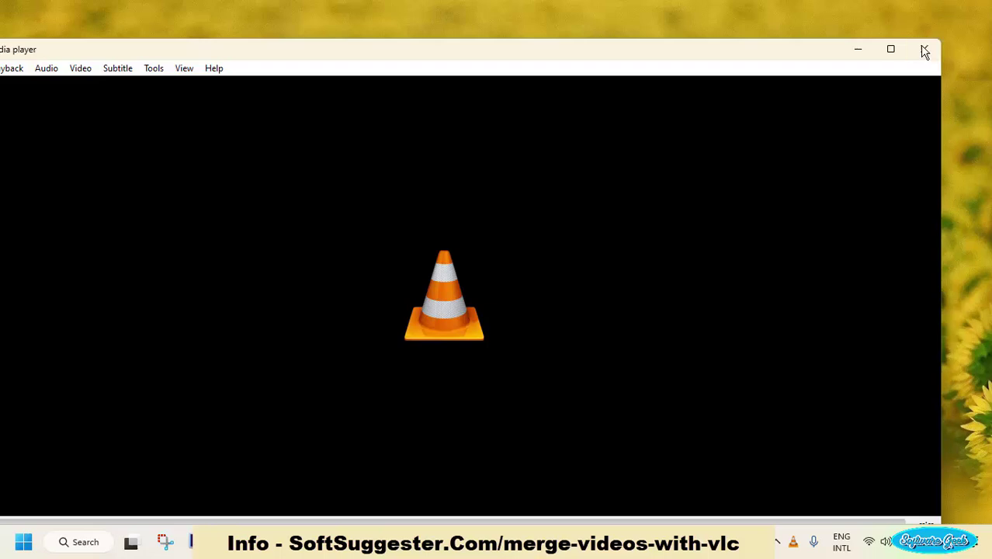
left_click(924, 49)
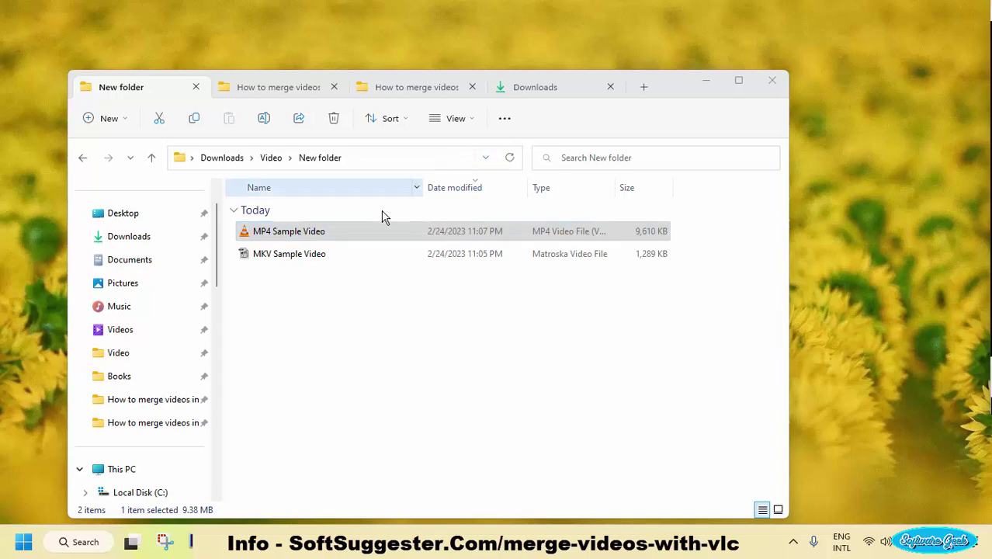
left_click(365, 237)
left_click(361, 259)
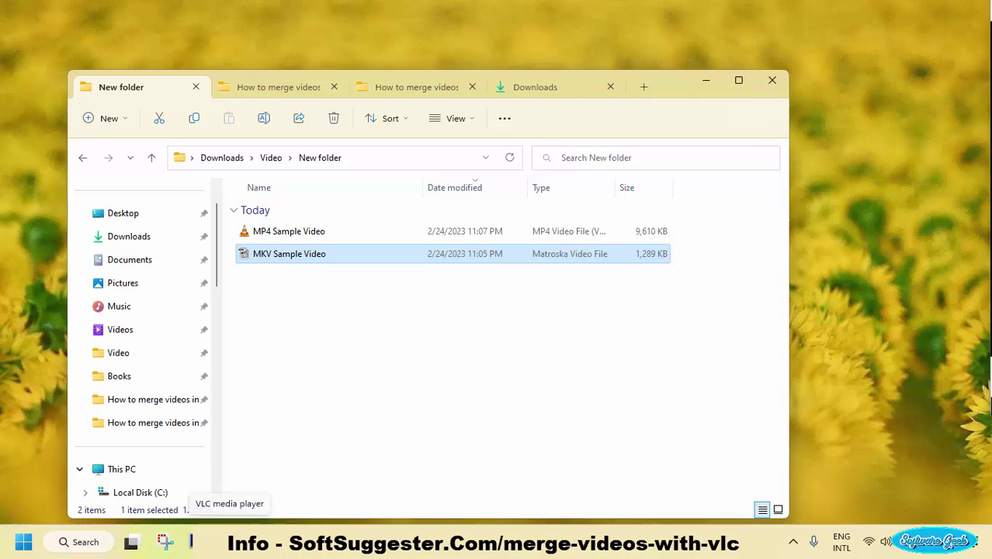
- Open VLC and load MP4 Sample Video and MKV Sample Video from Downloads\Video\New folder for Convert / Save
left_click(190, 542)
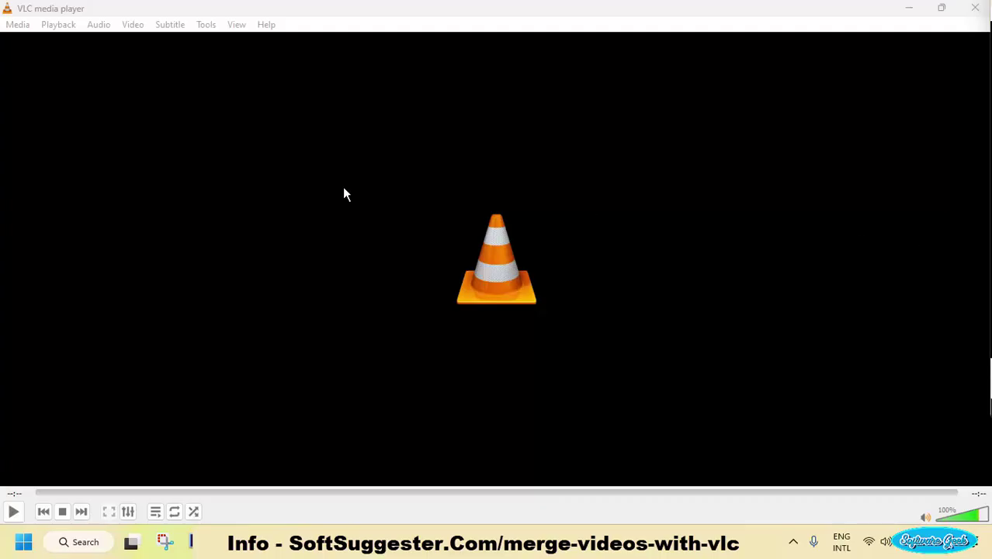
left_click(19, 25)
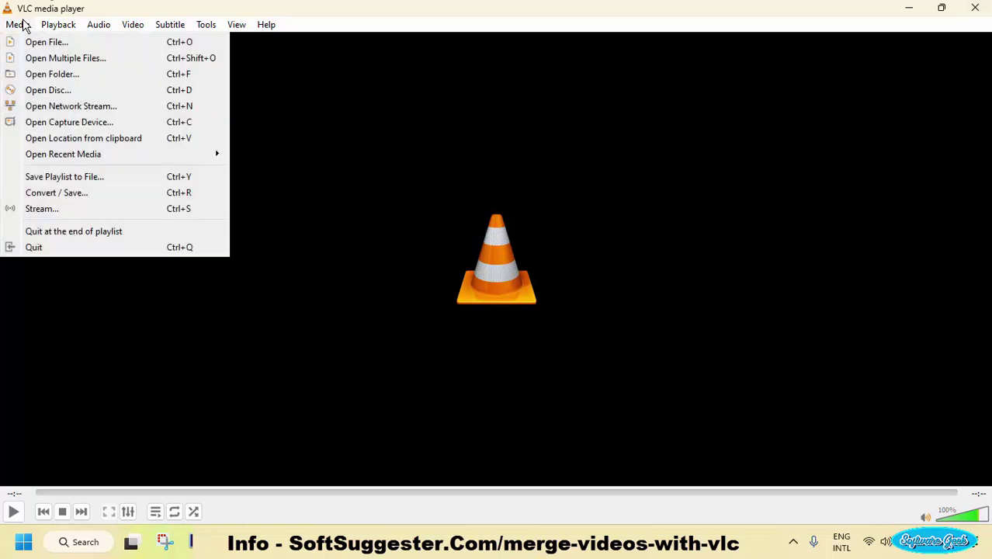
left_click(115, 191)
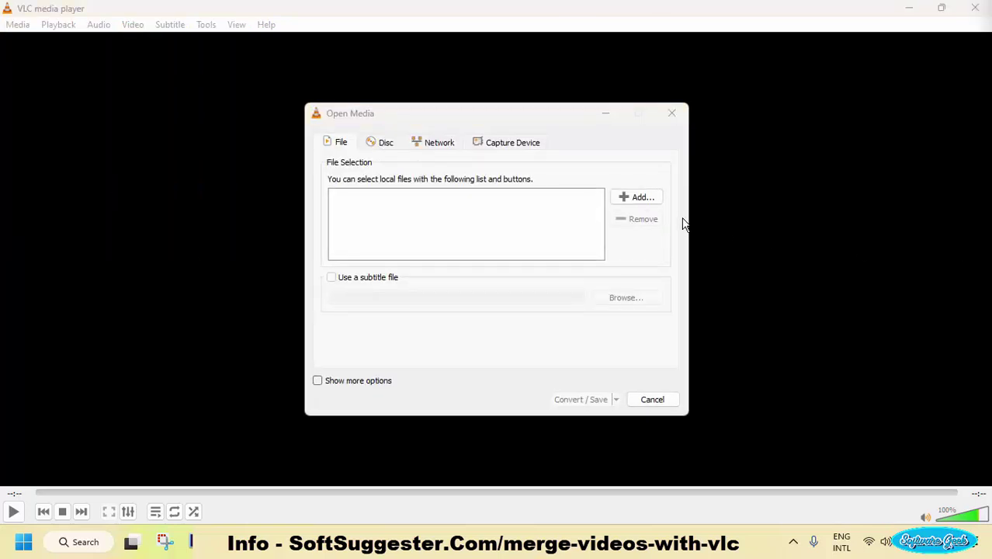
left_click(645, 199)
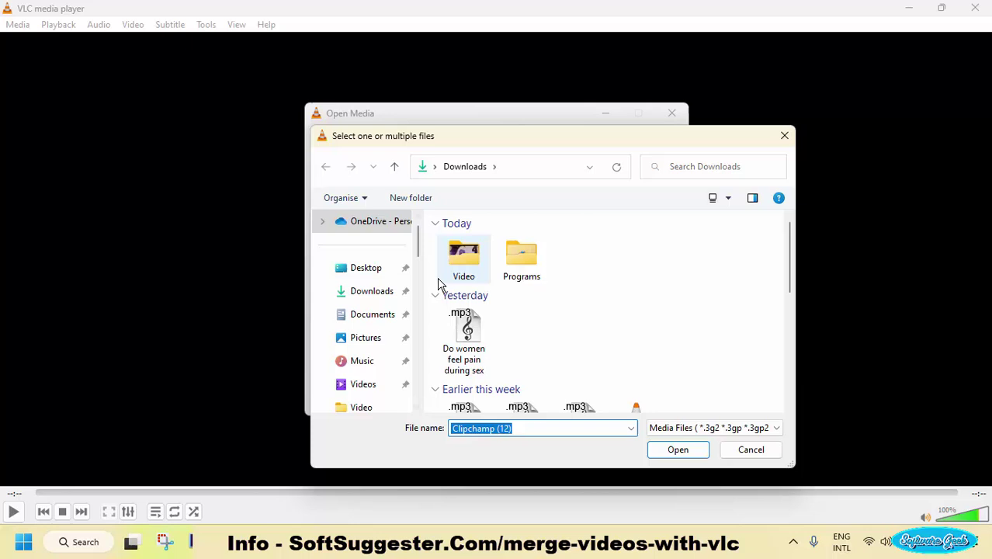
double_click(446, 275)
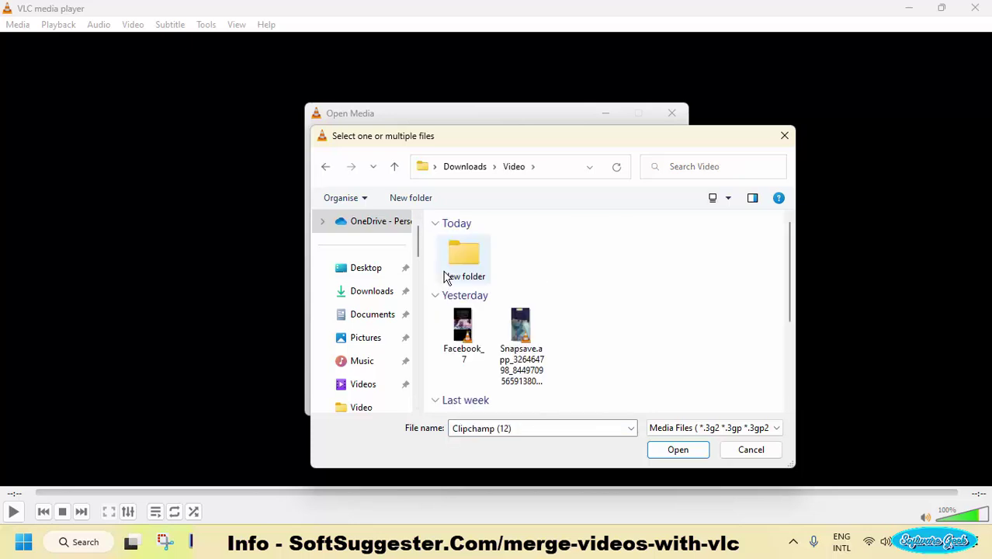
double_click(447, 276)
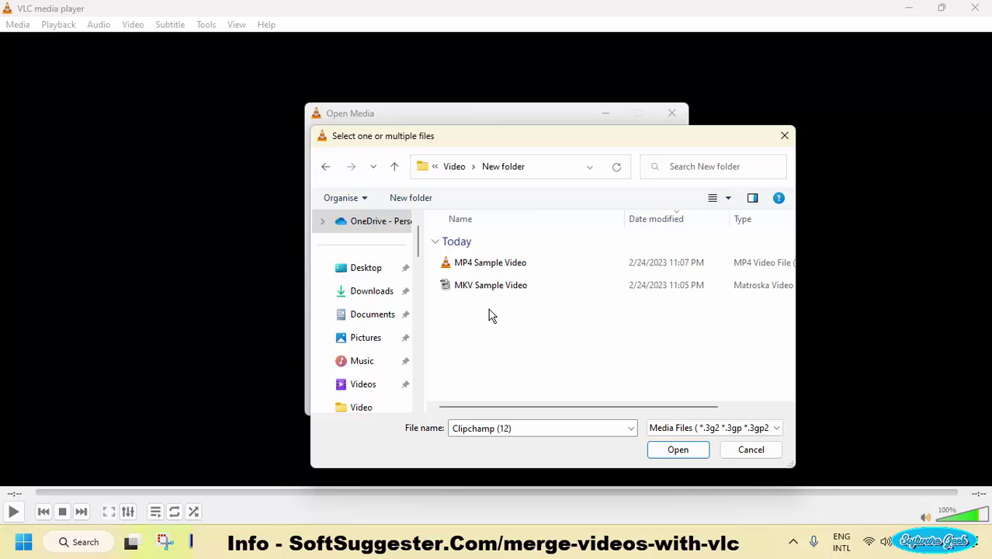
left_click_drag(489, 314, 490, 239)
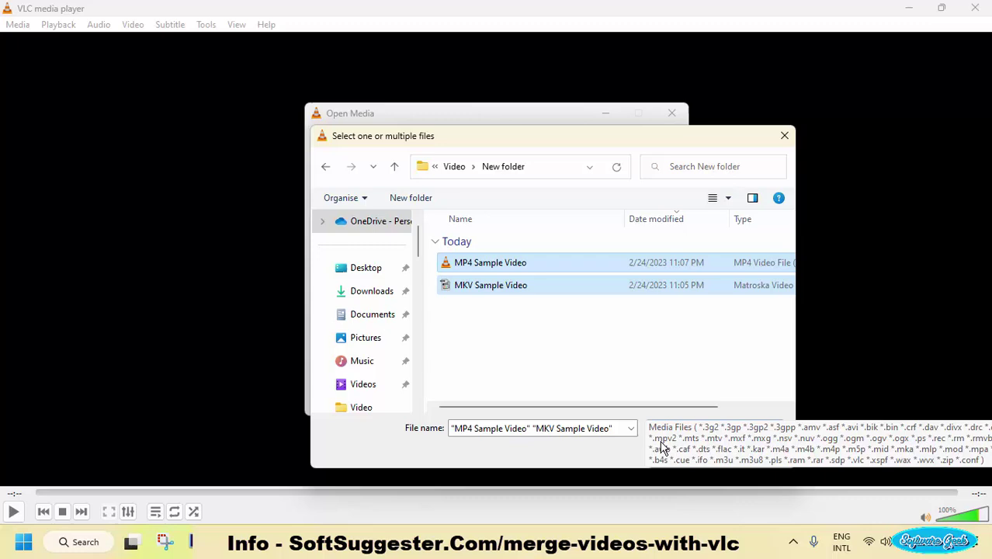
left_click(683, 452)
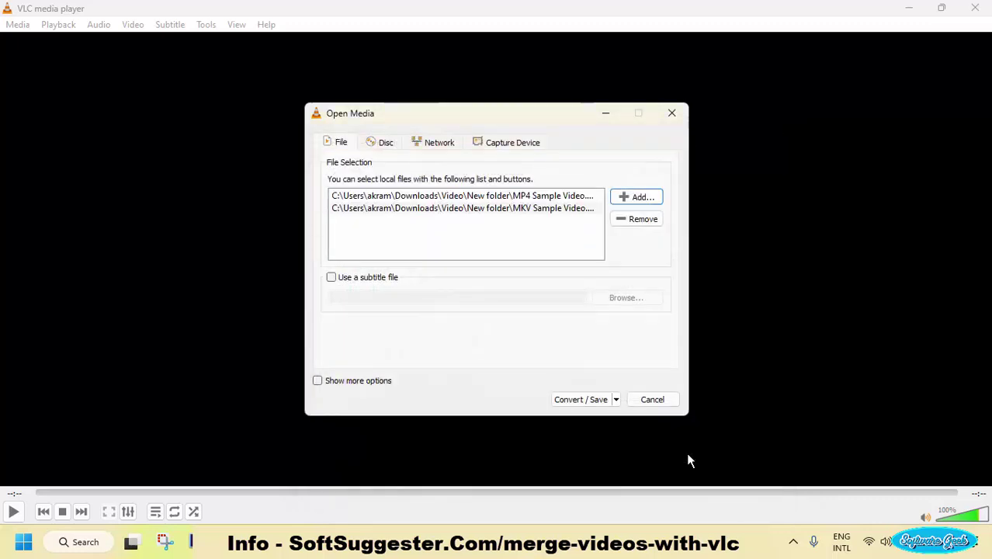
- Convert both files with the Video - H.264 + MP3 (MP4) profile, appending '-converted' to the filenames
left_click(584, 399)
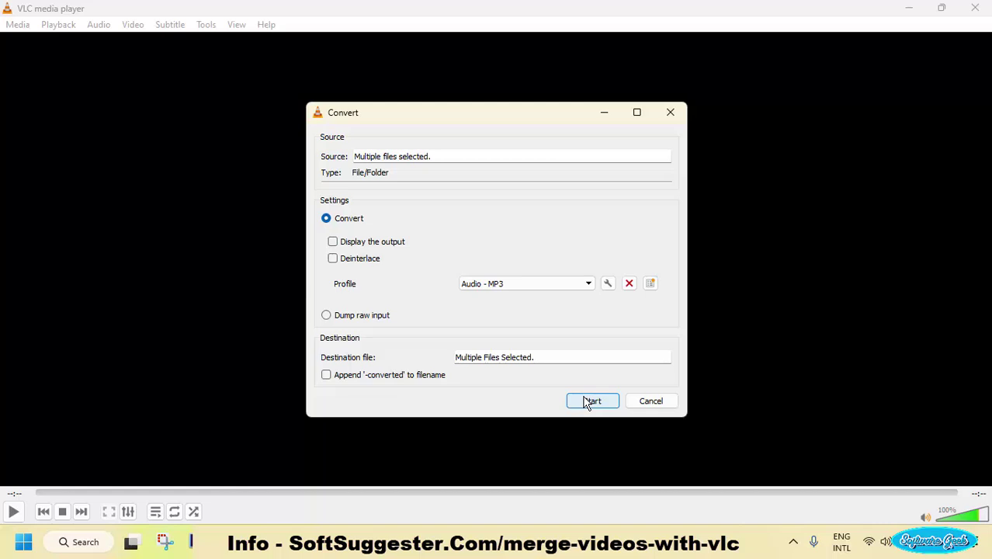
left_click(582, 284)
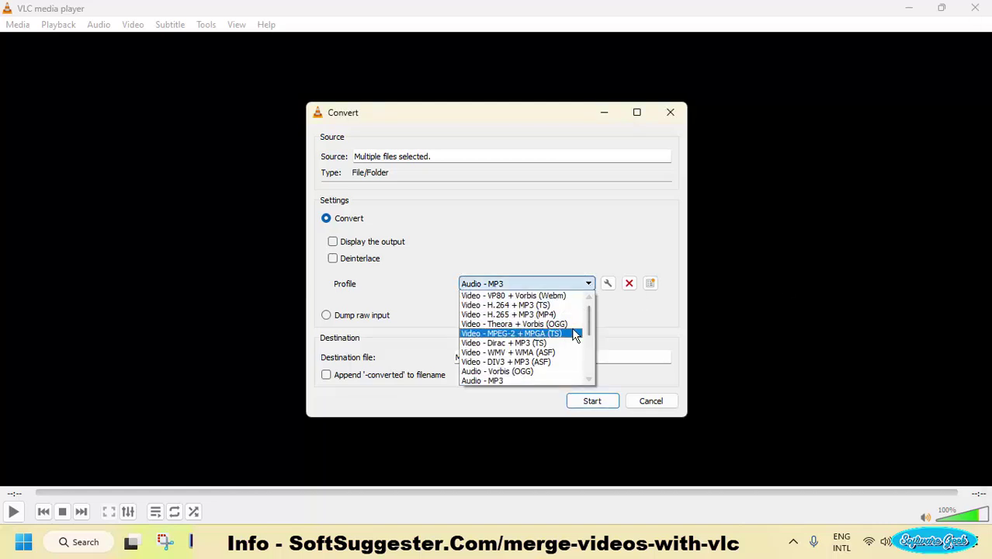
scroll(588, 302, "up", 1)
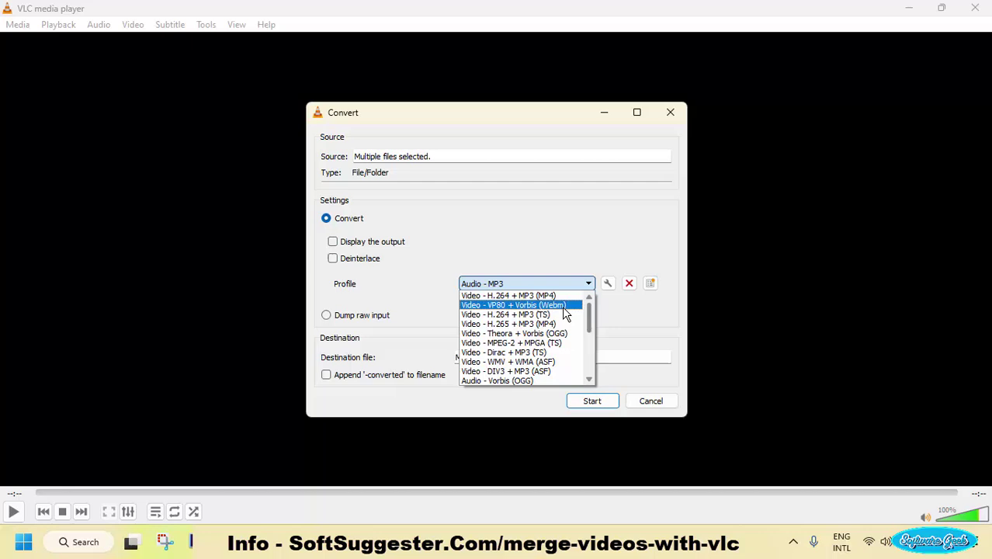
left_click(514, 297)
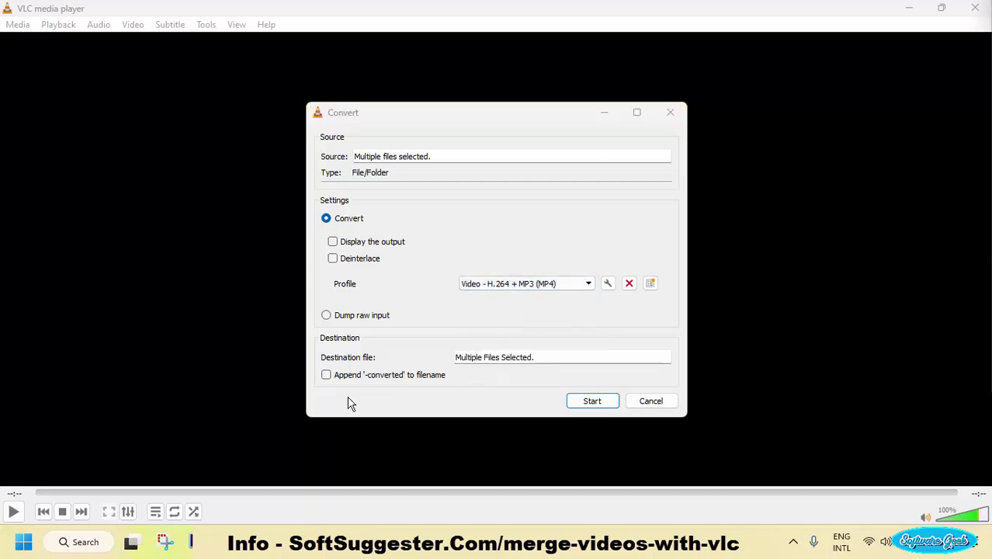
left_click(326, 376)
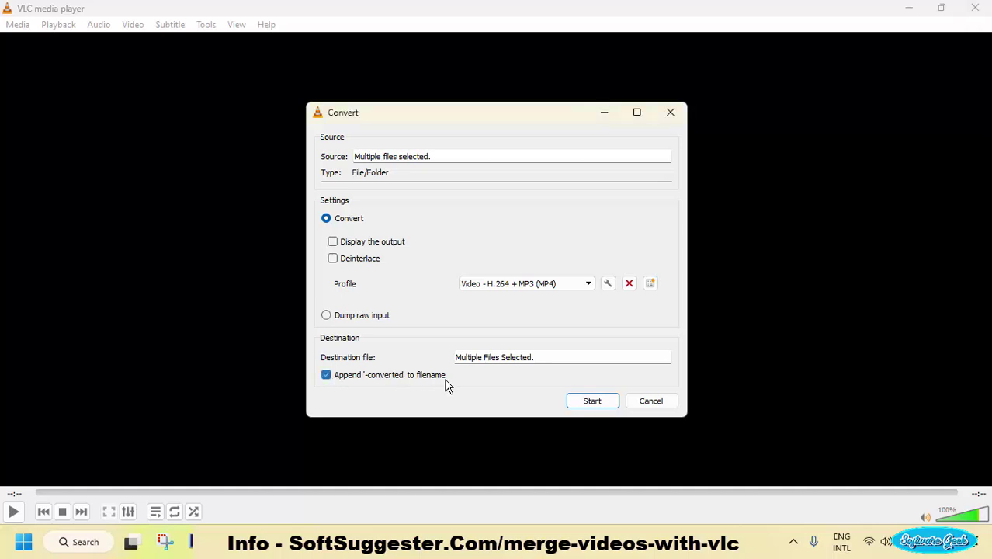
left_click(594, 401)
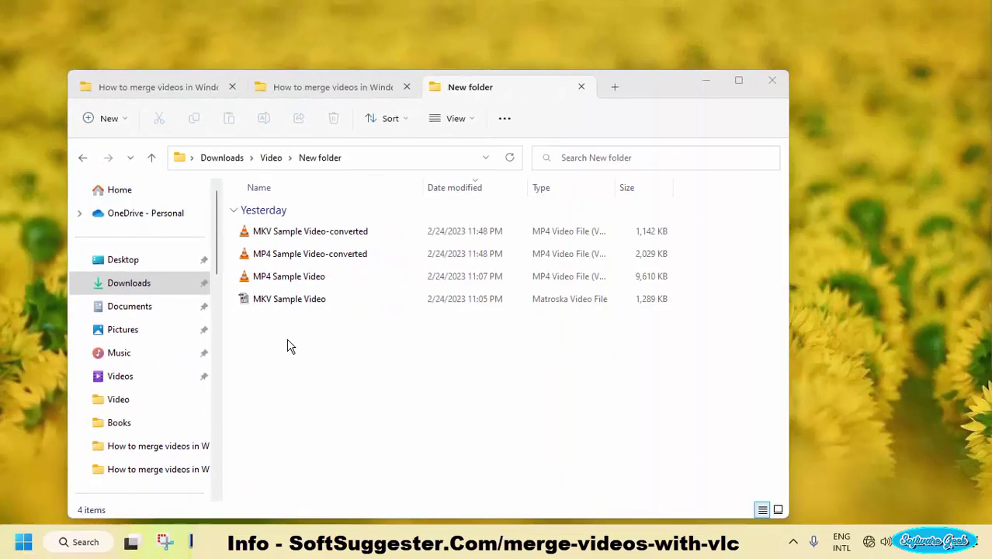
- Delete the original MP4 Sample Video and MKV Sample Video files, keeping the converted copies
left_click_drag(287, 339, 265, 274)
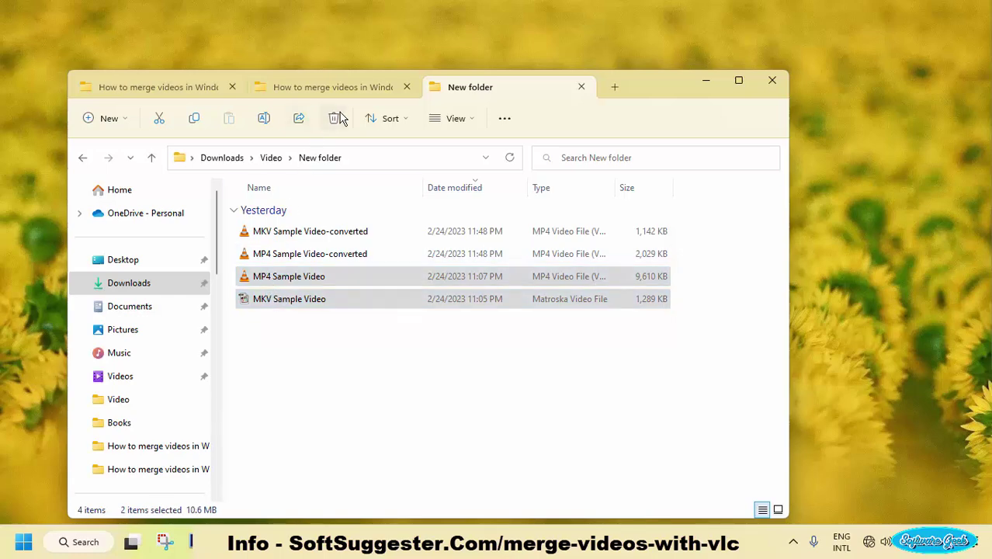
left_click(337, 118)
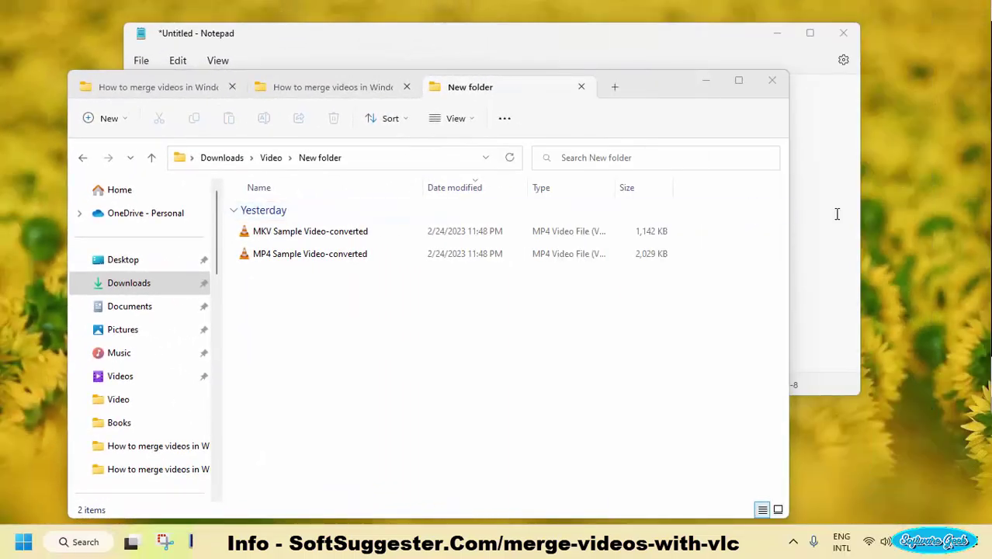
- Switch to Notepad and examine the VLC location and video location placeholders in the merge command
left_click(833, 214)
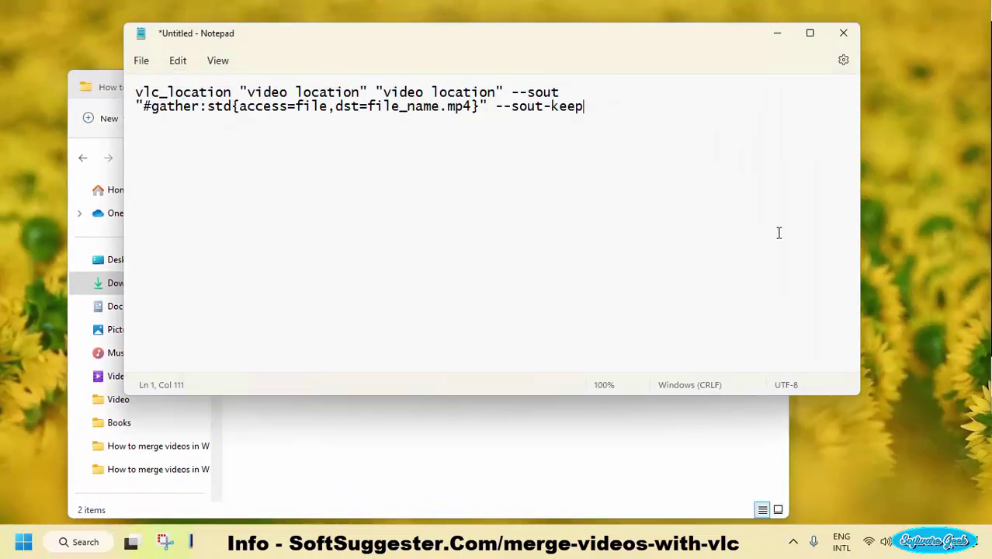
left_click(232, 87)
left_click_drag(231, 87, 76, 87)
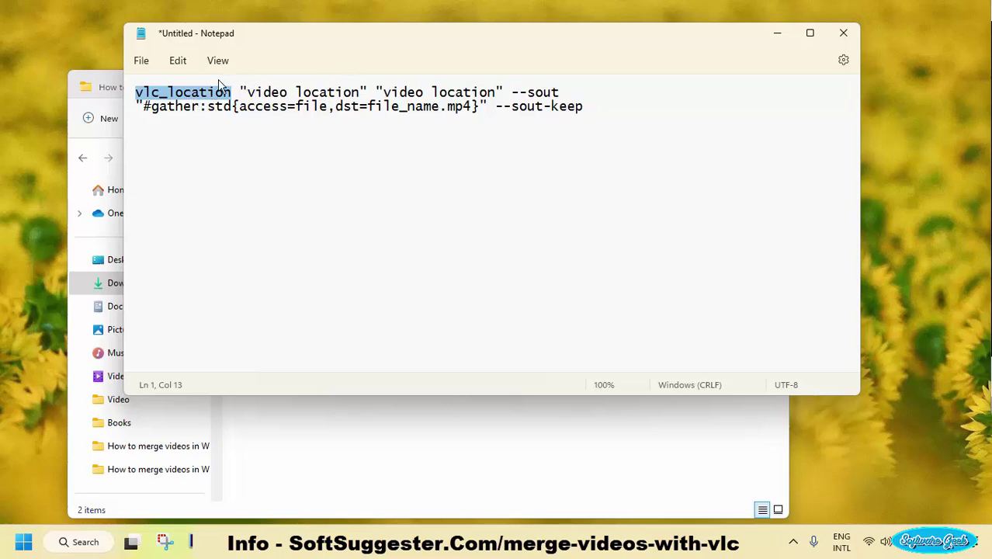
left_click(247, 90)
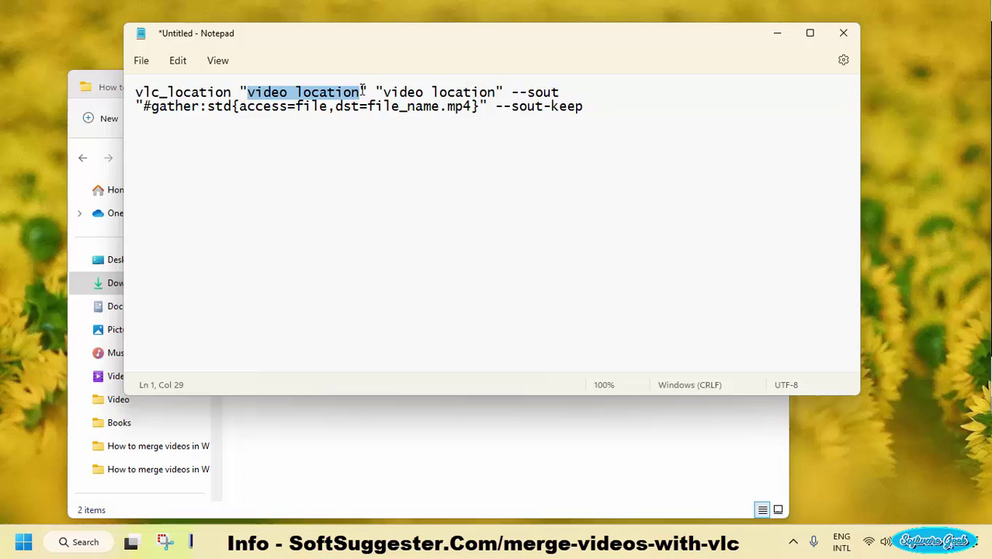
left_click(386, 92)
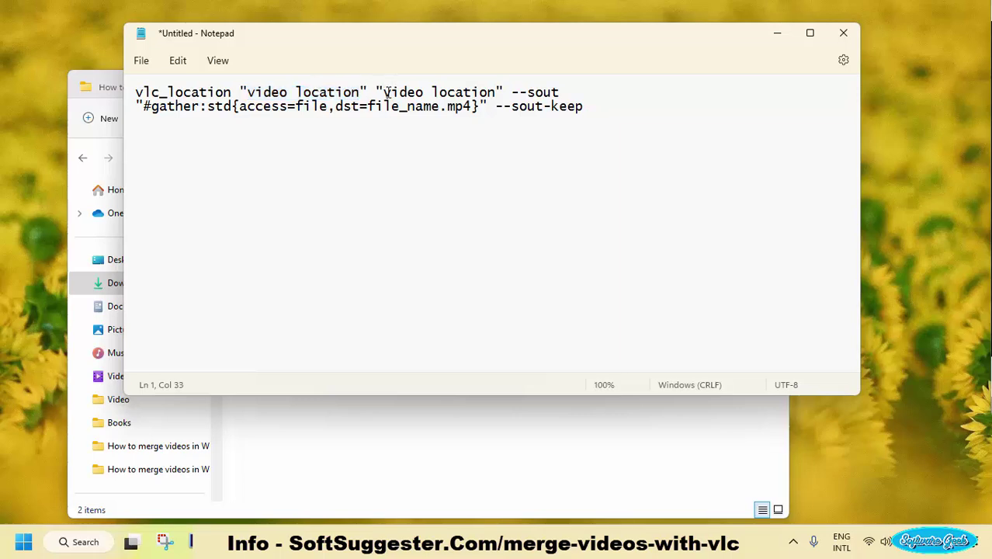
double_click(230, 93)
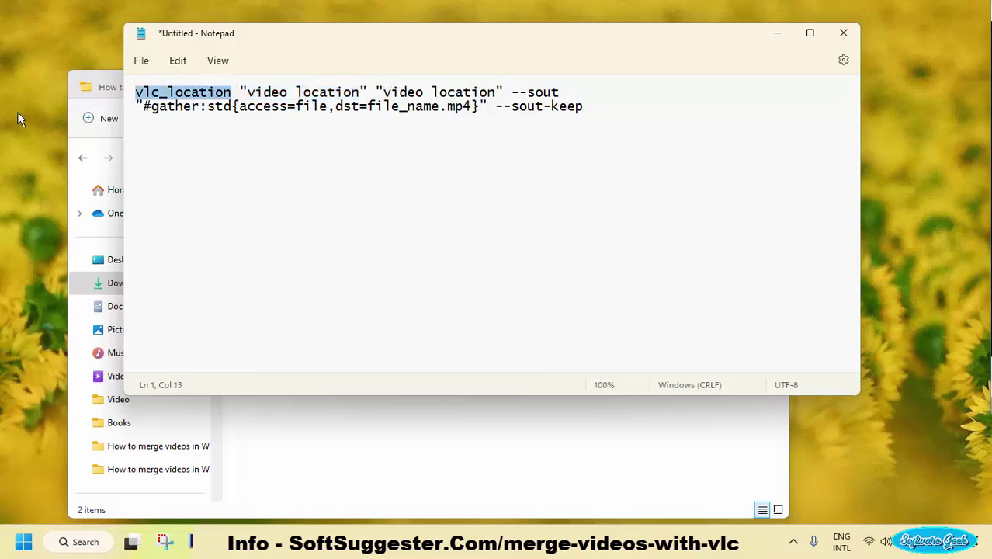
- Search Windows for vlc, open its file location, and open the properties of the VLC media player shortcut
left_click(20, 548)
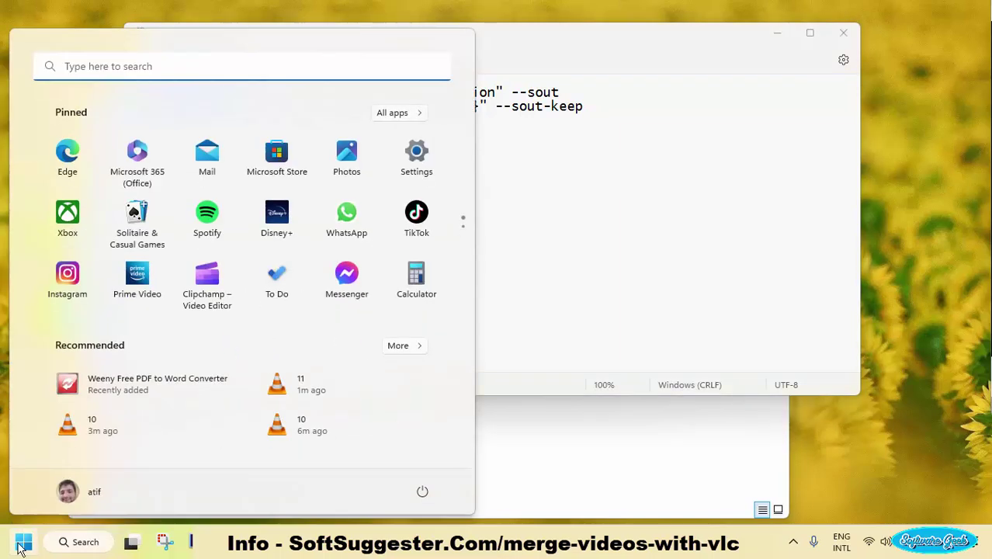
type("v")
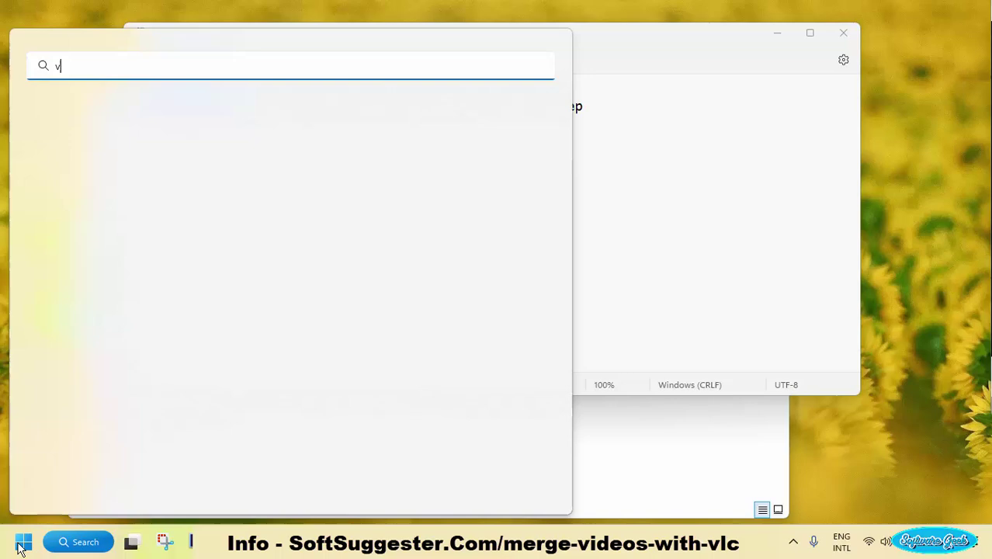
type("l")
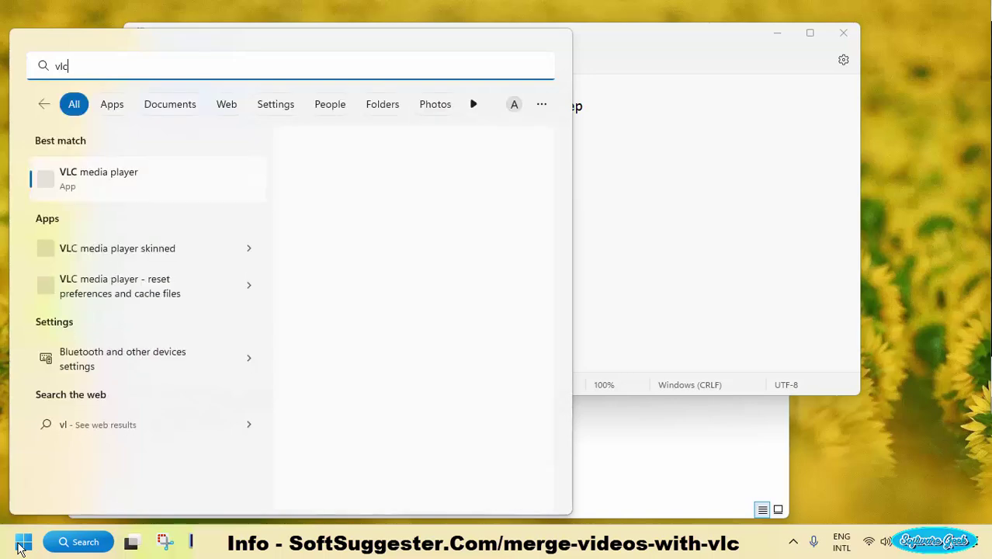
type("c")
right_click(414, 189)
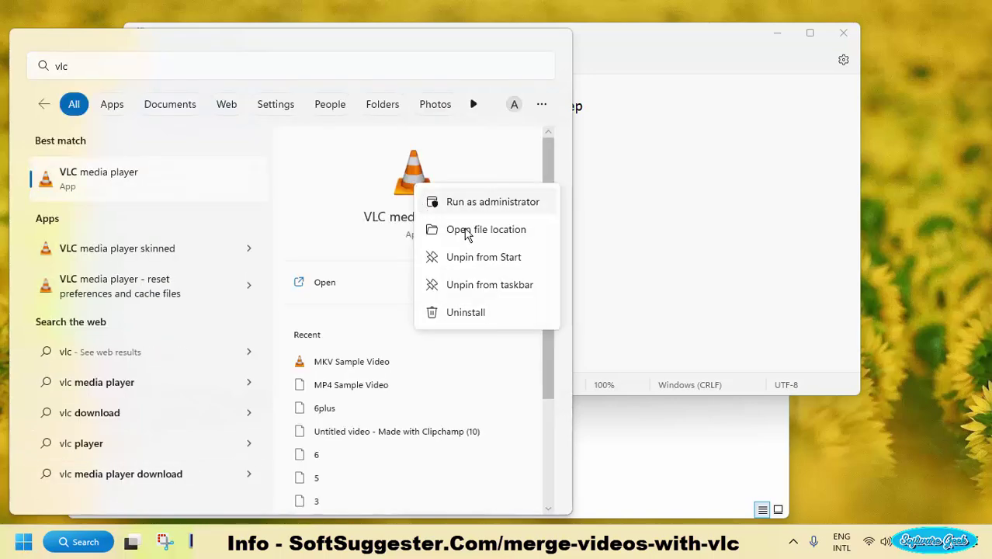
key("Escape")
key("Escape")
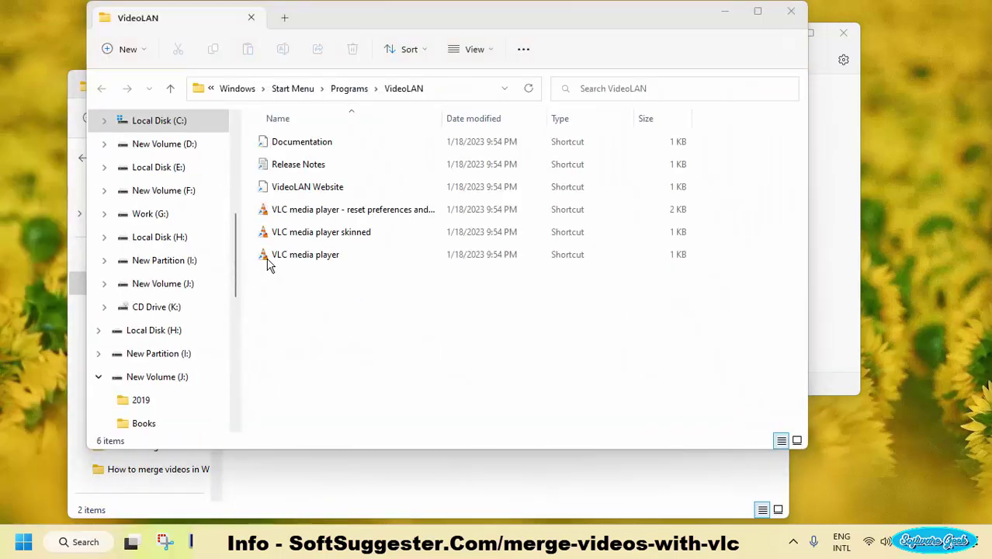
left_click(303, 255)
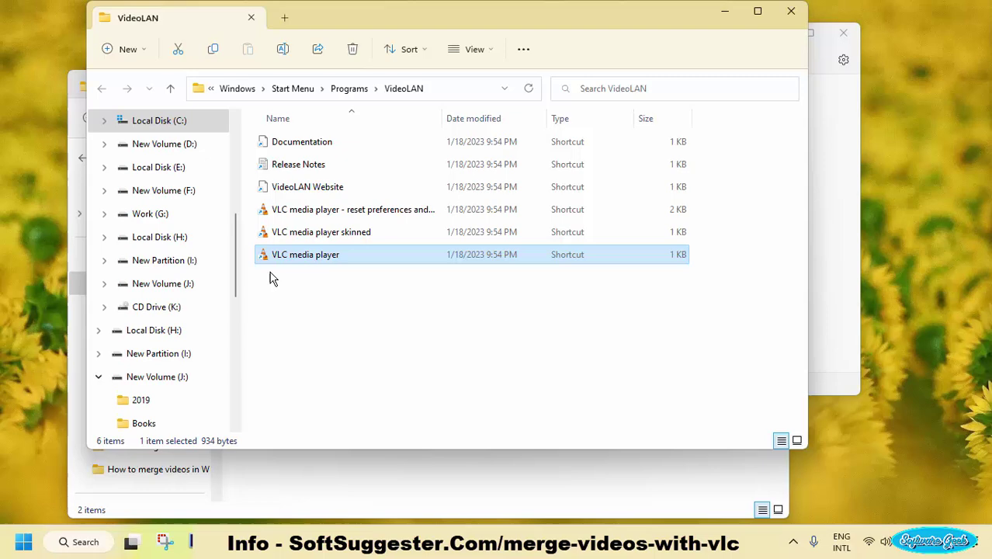
key("alt+Return")
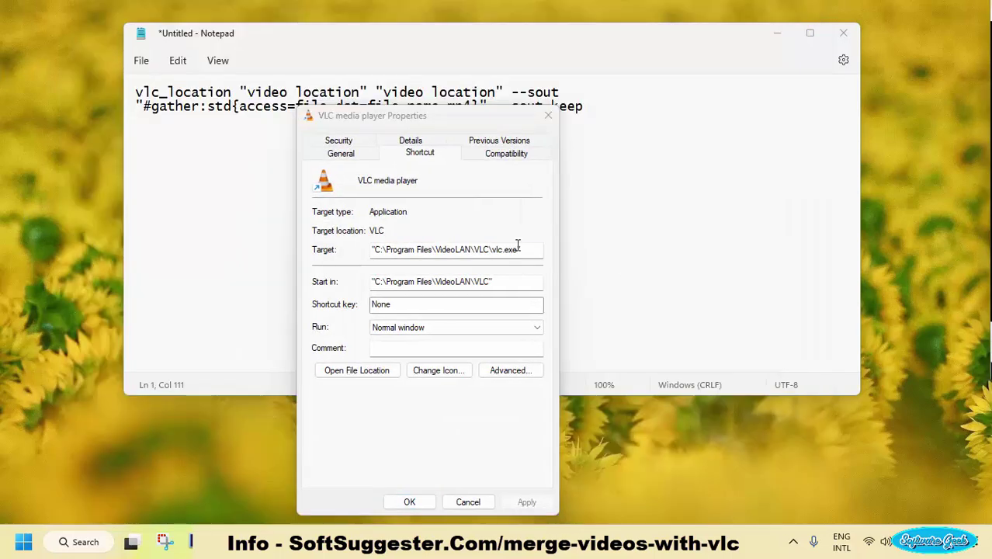
- Copy the shortcut's target path "C:\Program Files\VideoLAN\VLC\vlc.exe" and close its properties without saving
left_click(503, 267)
key("ctrl+x")
key("ctrl+v")
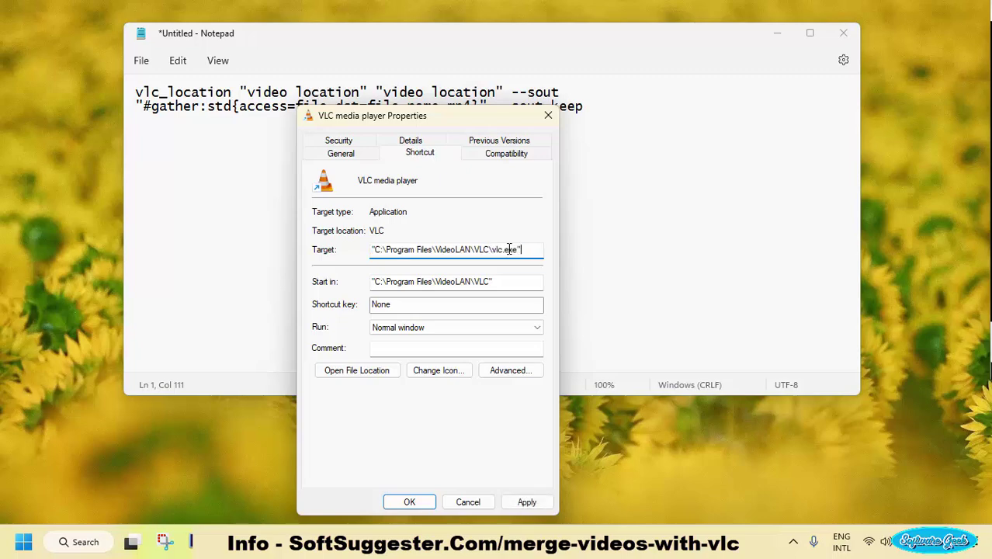
left_click(467, 500)
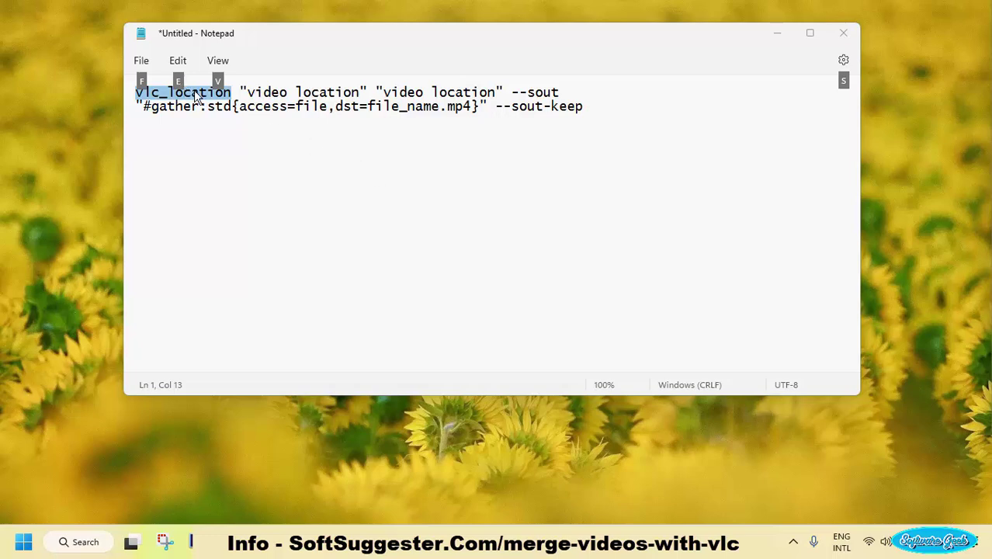
- Replace the vlc_location placeholder in the merge command with the copied path "C:\Program Files\VideoLAN\VLC\vlc.exe"
key("Escape")
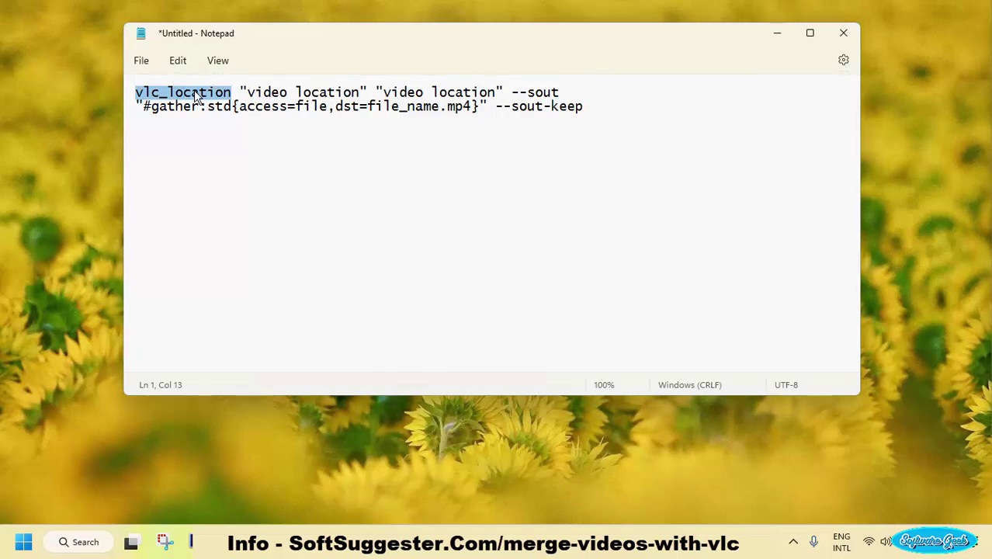
right_click(197, 94)
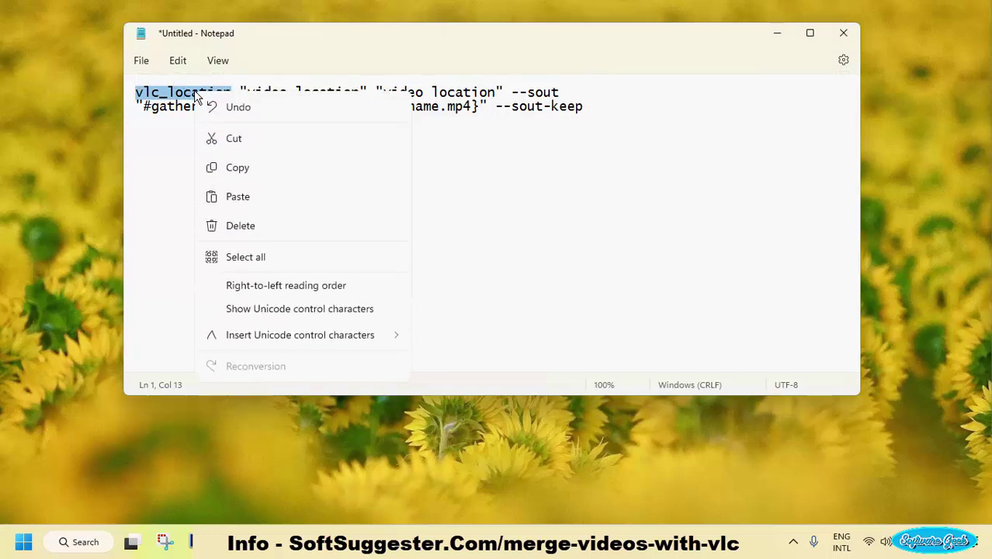
left_click(238, 197)
- Switch to File Explorer and copy the folder location from the MP4 Sample Video-converted properties, closing them without saving
key("alt+Tab")
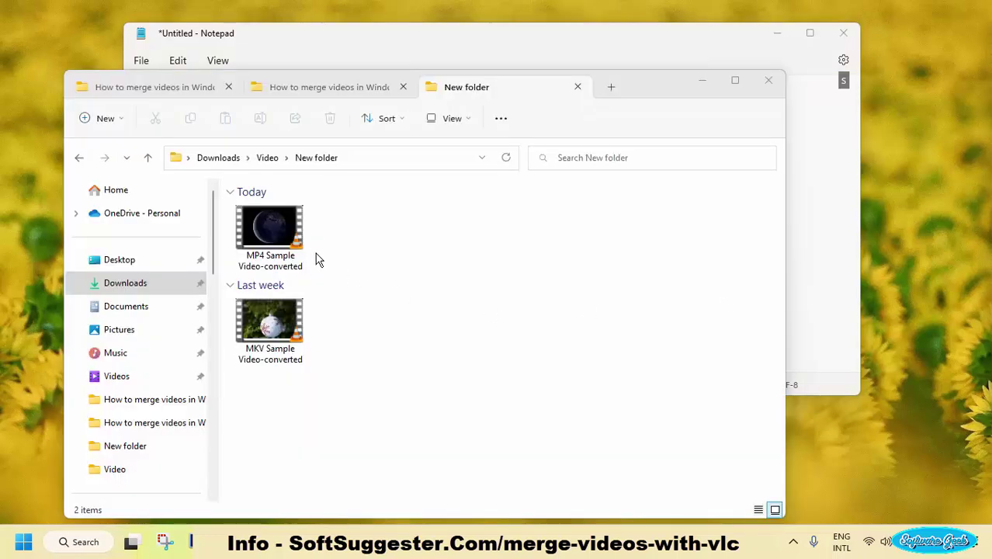
left_click(286, 262)
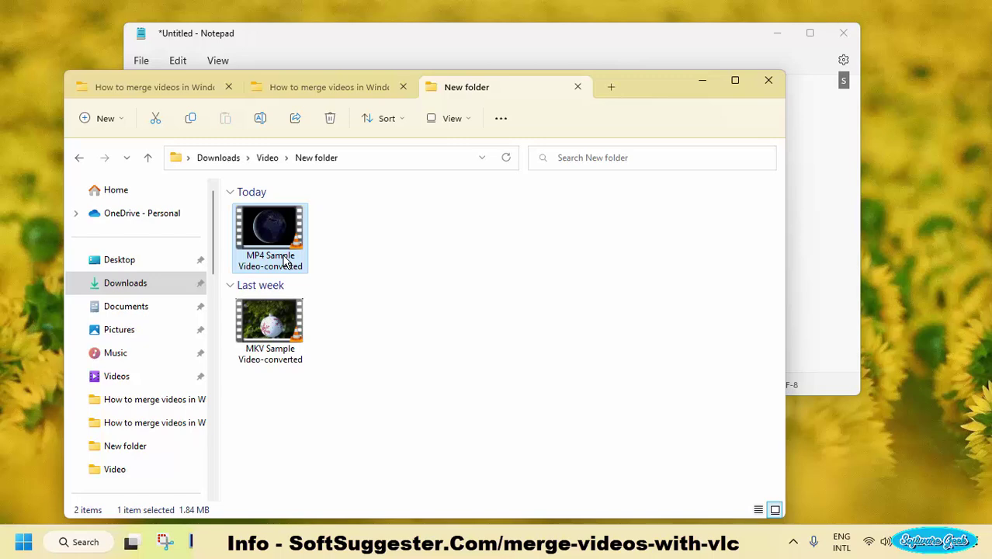
key("alt+Return")
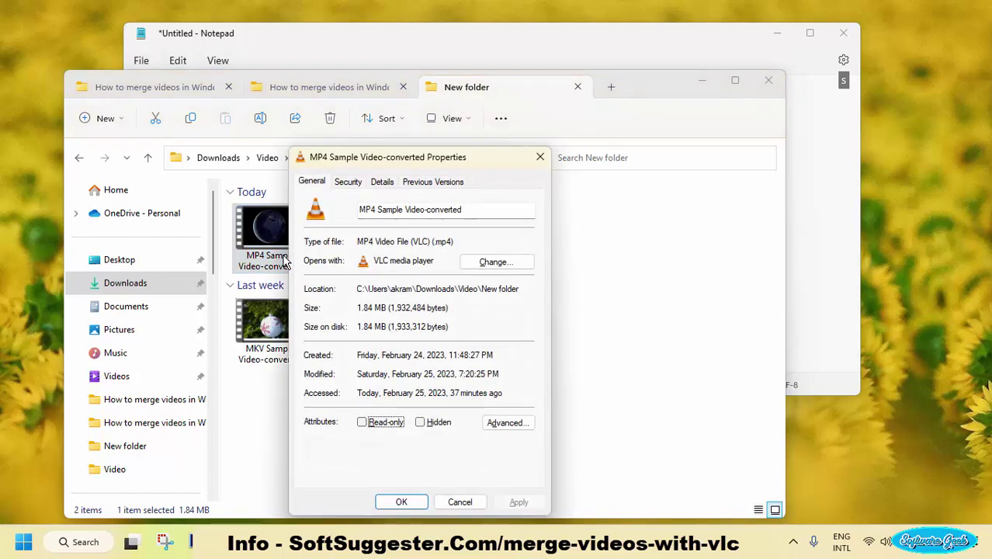
left_click(286, 262)
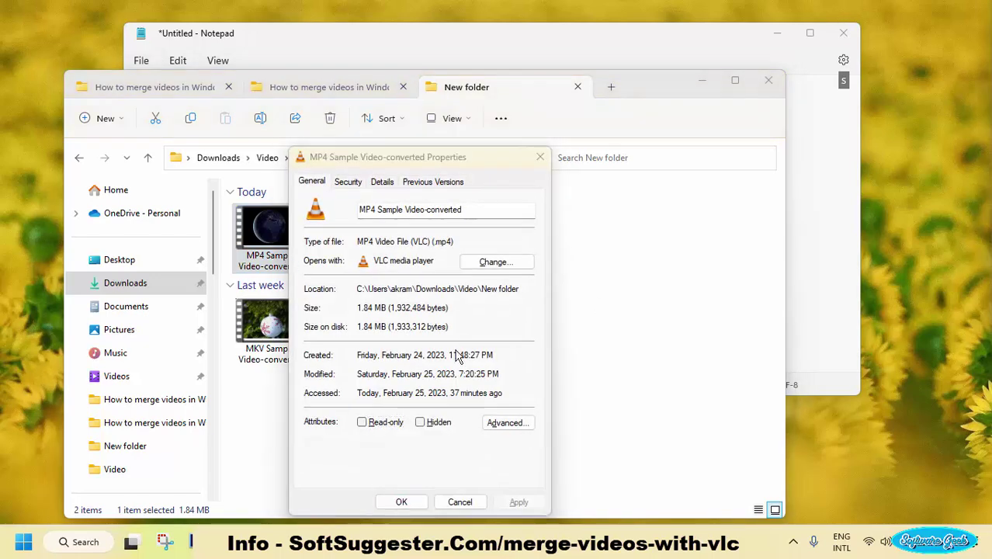
right_click(459, 289)
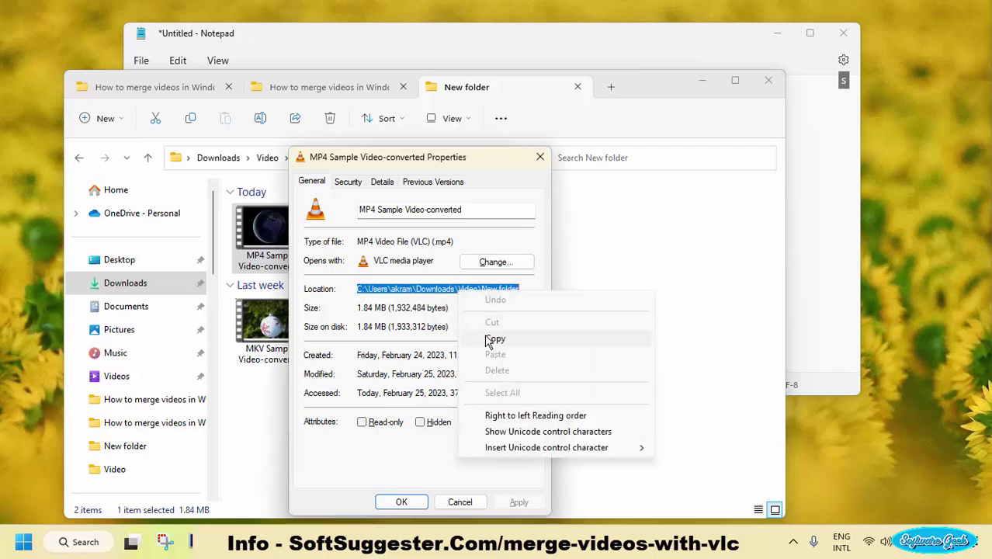
left_click(487, 338)
left_click(455, 501)
- In Notepad, replace the first video location placeholder with the copied folder path, keeping the surrounding quotation marks
left_click(598, 107)
key("alt")
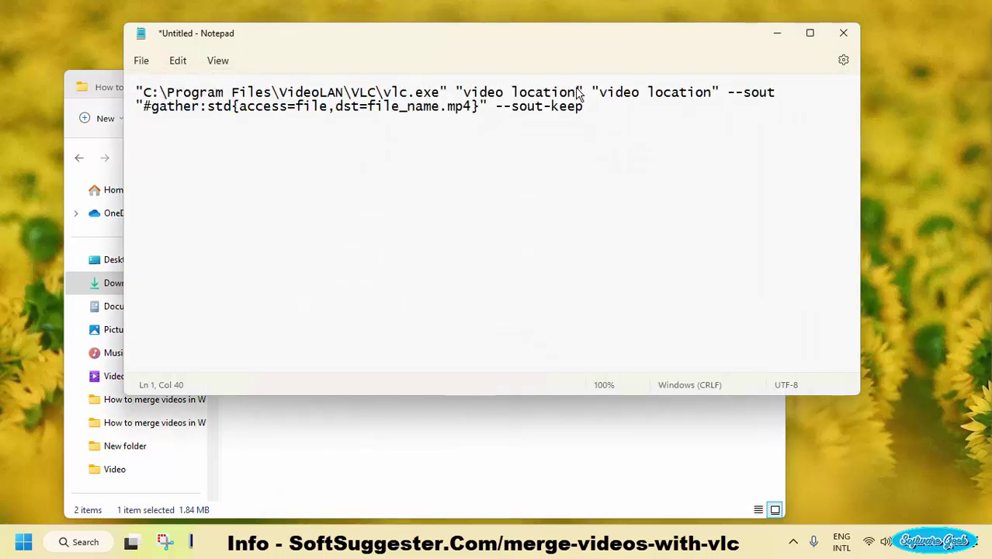
left_click(576, 92)
key("ctrl+shift+Left")
key("ctrl+shift+Left")
key("ctrl+shift+Left")
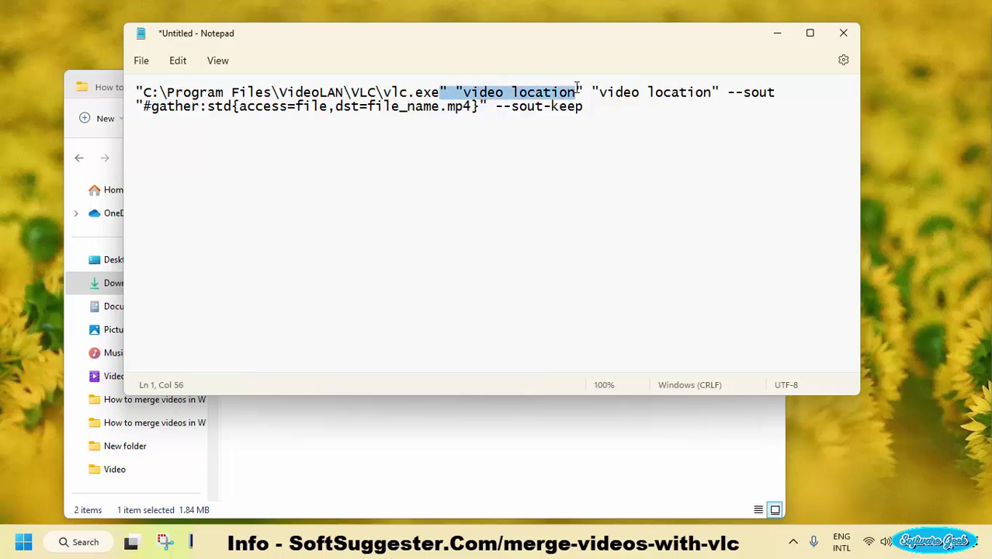
key("shift+Right")
key("shift+Right")
key("ctrl+v")
- Switch to File Explorer and copy the folder location from the MKV Sample Video-converted properties, closing them without saving
left_click(532, 434)
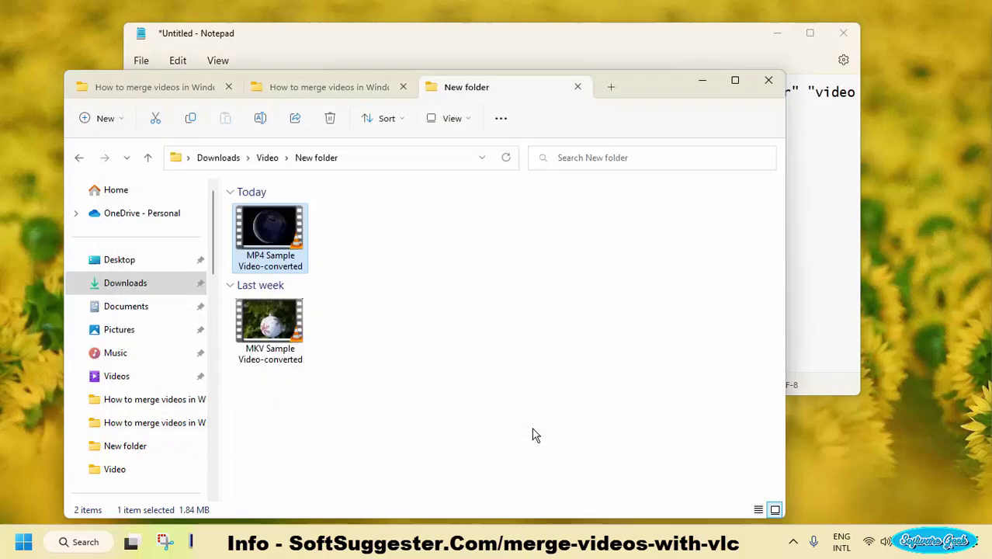
left_click(264, 332)
key("alt+Return")
right_click(399, 288)
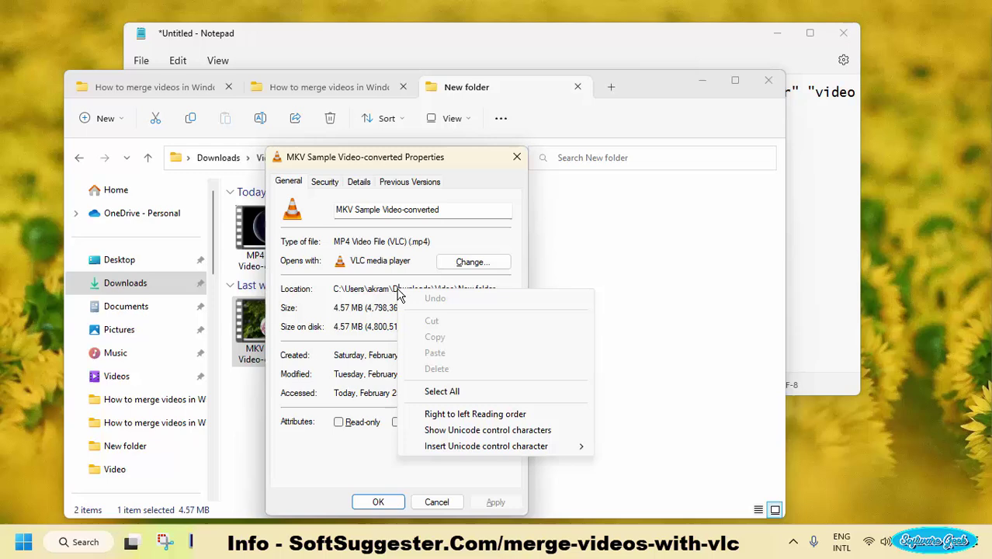
left_click(441, 390)
right_click(392, 289)
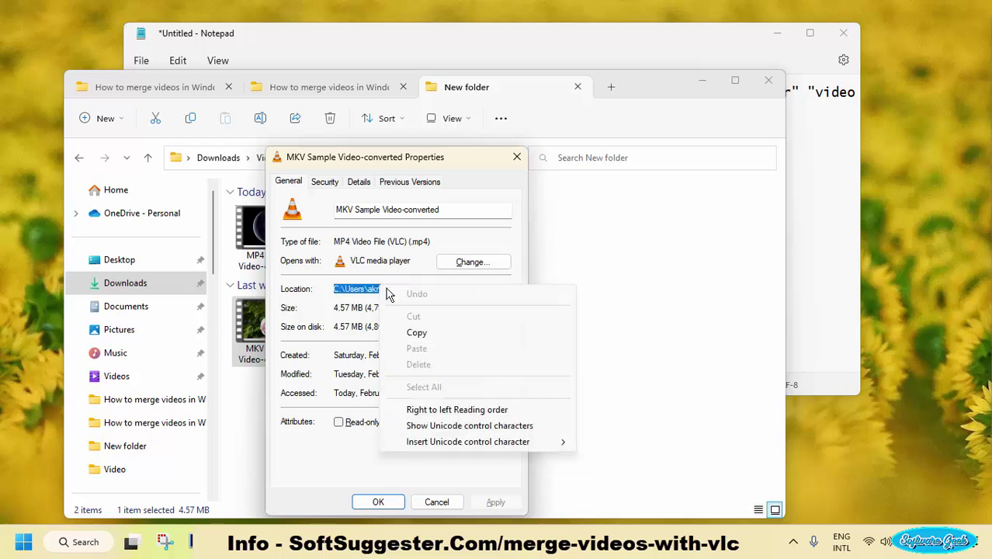
left_click(434, 337)
left_click(434, 500)
- In Notepad, replace the second video location placeholder with the path copied from the MKV Sample Video-converted properties
left_click(644, 52)
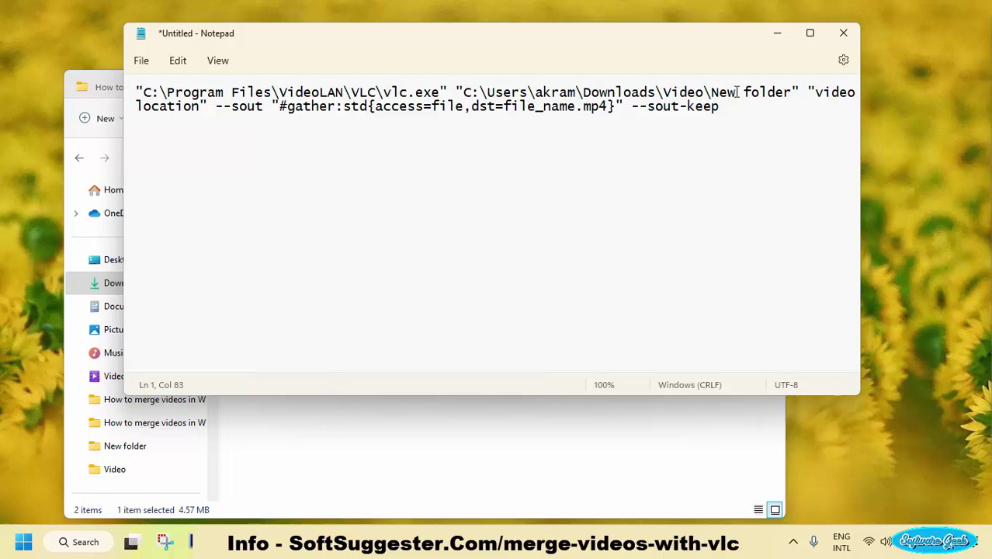
left_click(201, 106)
key("shift+Left")
key("shift+Left")
key("shift+Left")
key("shift+Left")
key("shift+Left")
key("shift+Left")
key("shift+Left")
key("shift+Left")
key("shift+Left")
key("shift+Left")
key("shift+Left")
key("shift+Left")
key("shift+Left")
key("shift+Left")
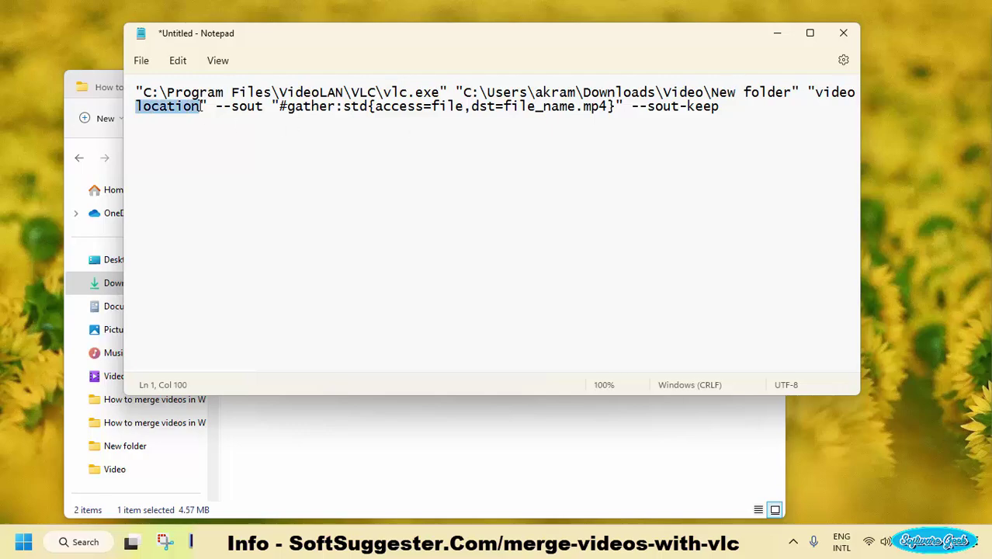
key("ctrl+v")
key("alt")
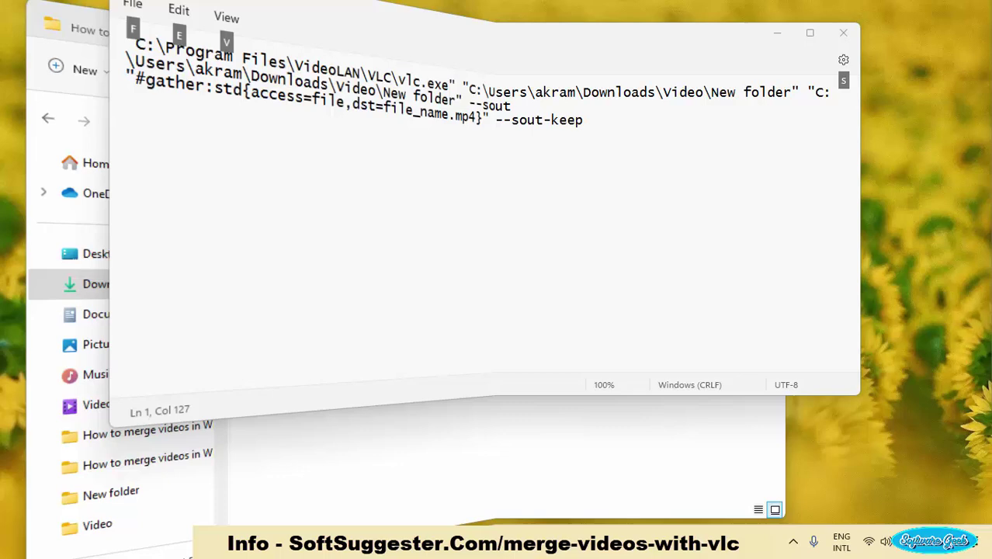
key("Escape")
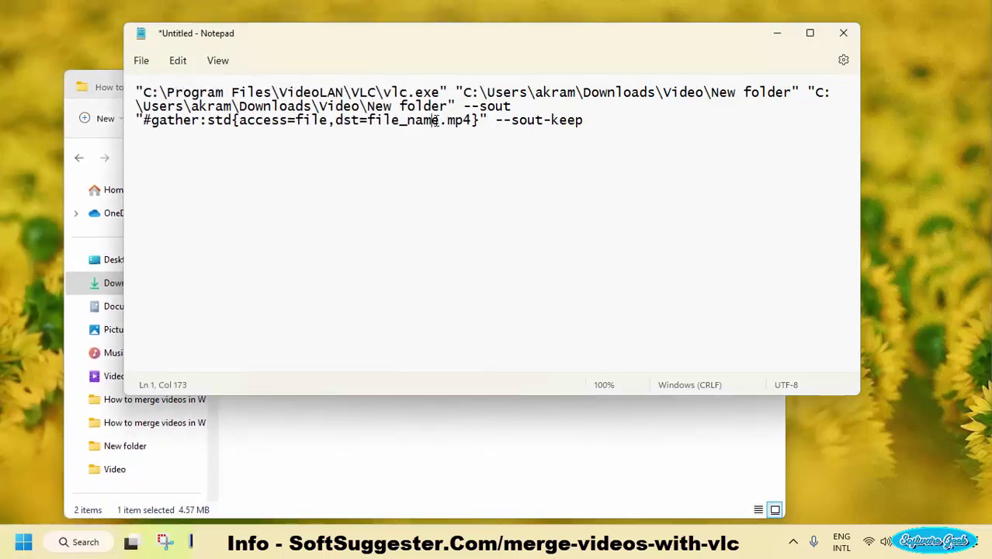
left_click(437, 120)
key("BackSpace")
key("BackSpace")
key("BackSpace")
key("BackSpace")
key("BackSpace")
key("BackSpace")
key("BackSpace")
key("BackSpace")
key("BackSpace")
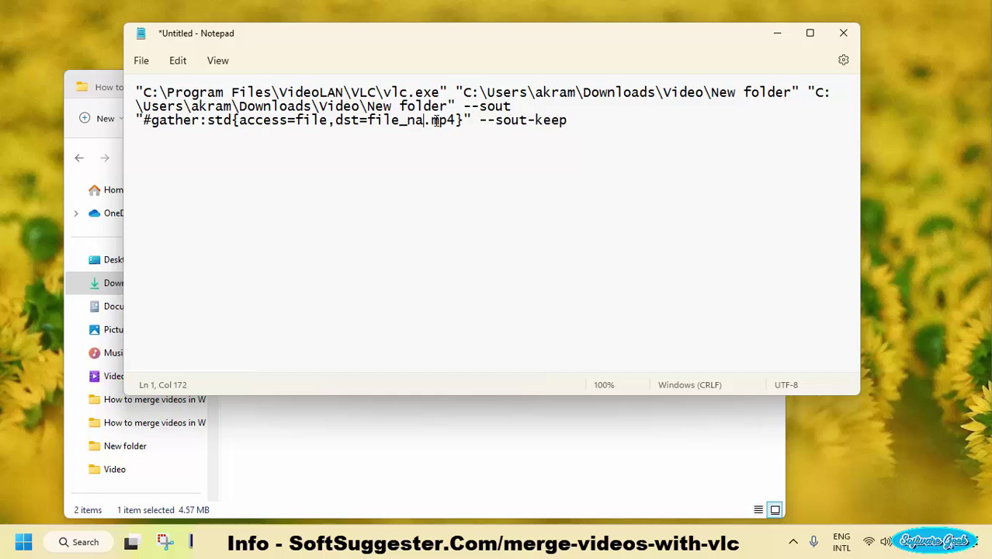
key("ctrl+z")
- Copy the entire merge command from Notepad and open a cmd window from New folder in File Explorer
key("ctrl+a")
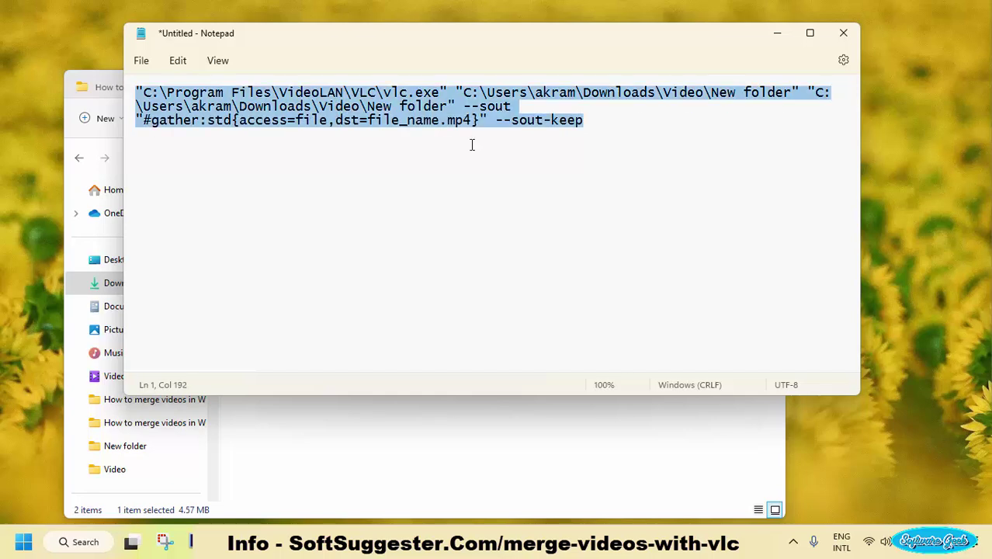
left_click(511, 417)
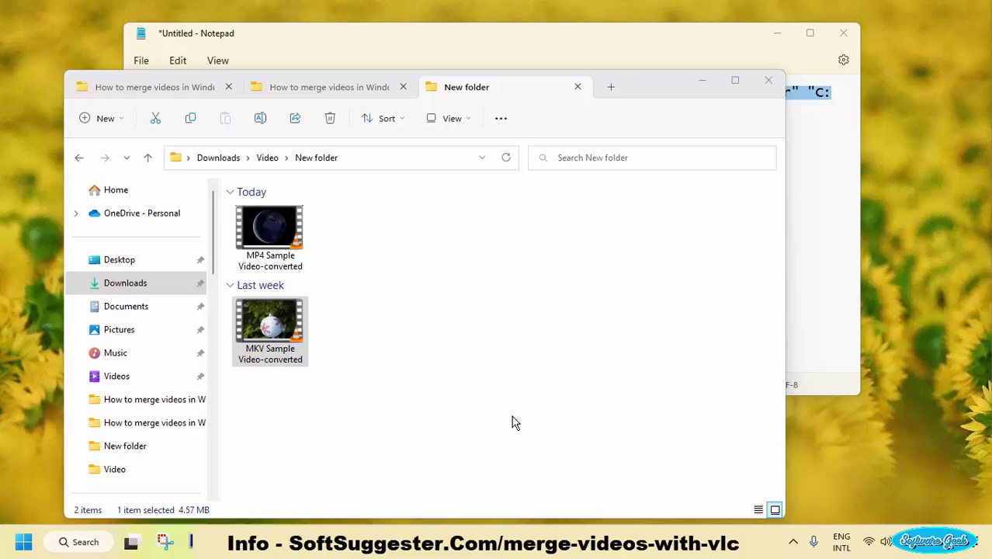
left_click(392, 159)
type("cmd")
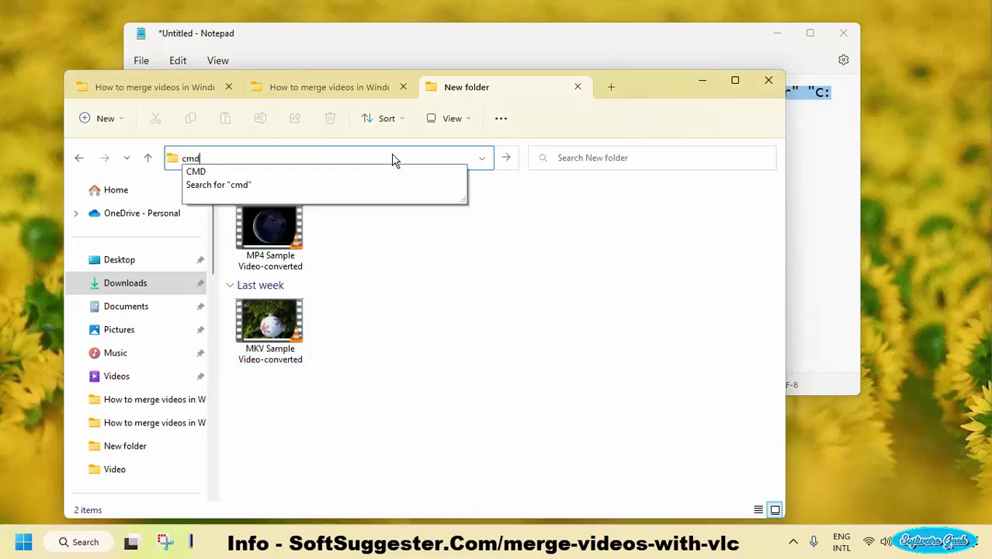
key("Return")
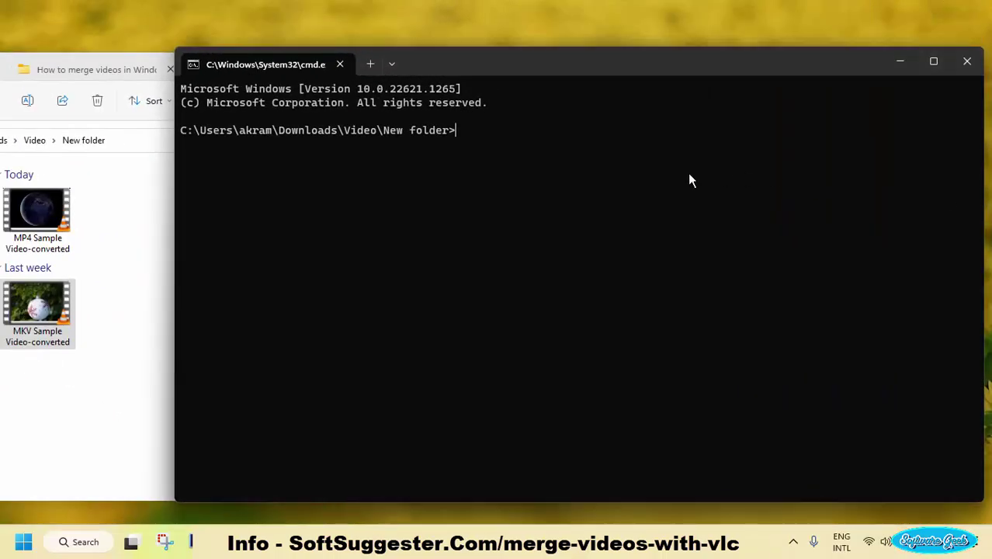
- Run the copied VLC command to merge MP4 Sample Video-converted.mp4 and MKV Sample Video-converted.mp4 into file_name.mp4
key("ctrl+v")
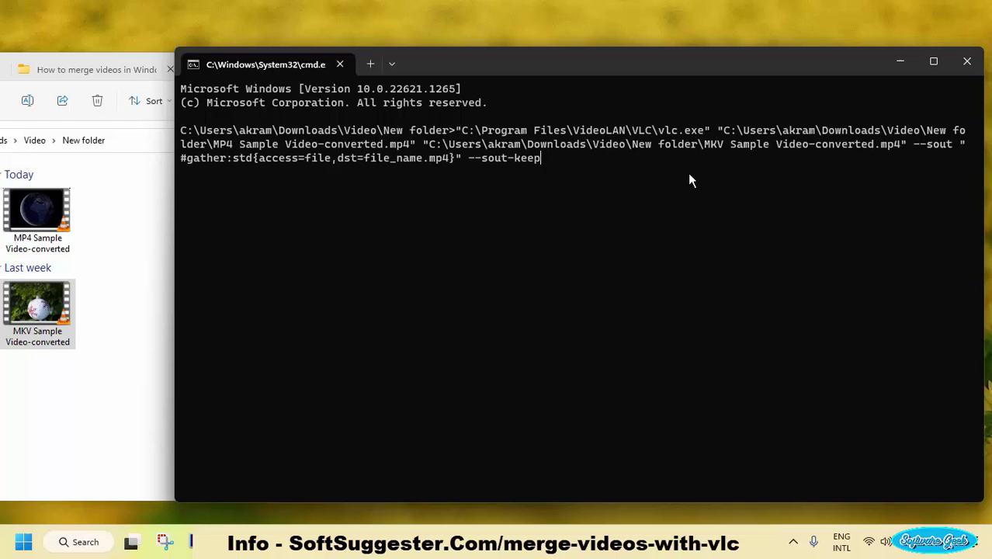
key("Return")
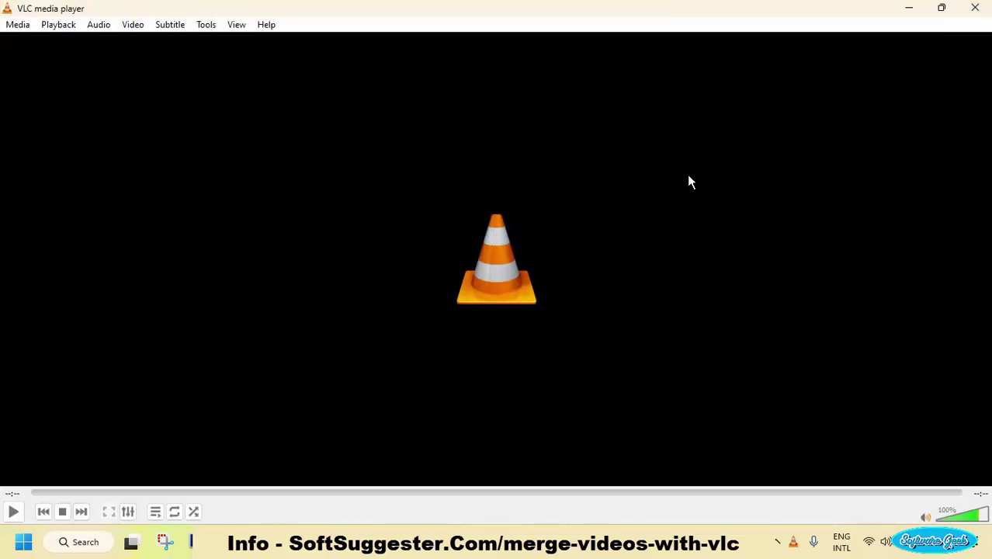
- Switch to New folder, examine the properties of the file_name output video, close them, and open MKV Sample Video-converted
left_click(130, 541)
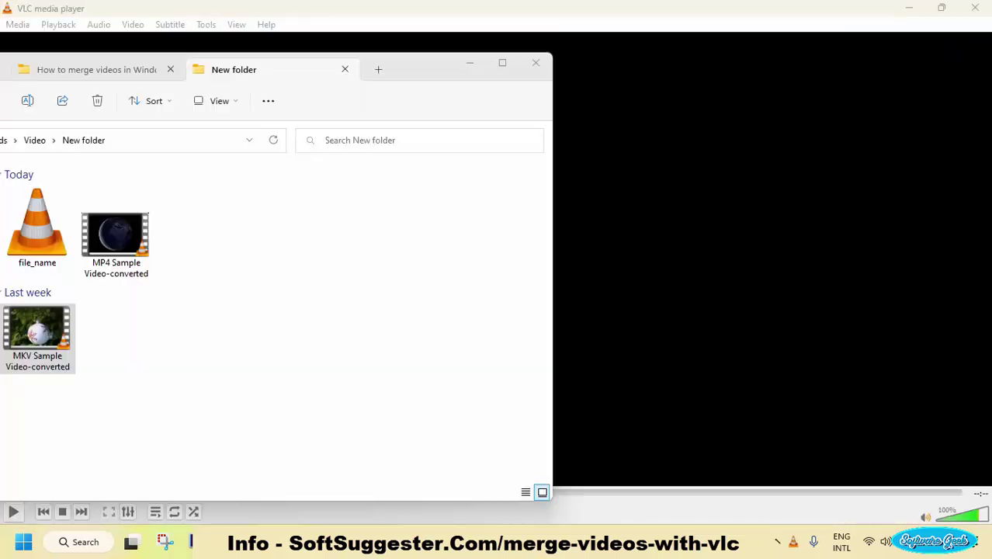
left_click_drag(396, 92, 621, 78)
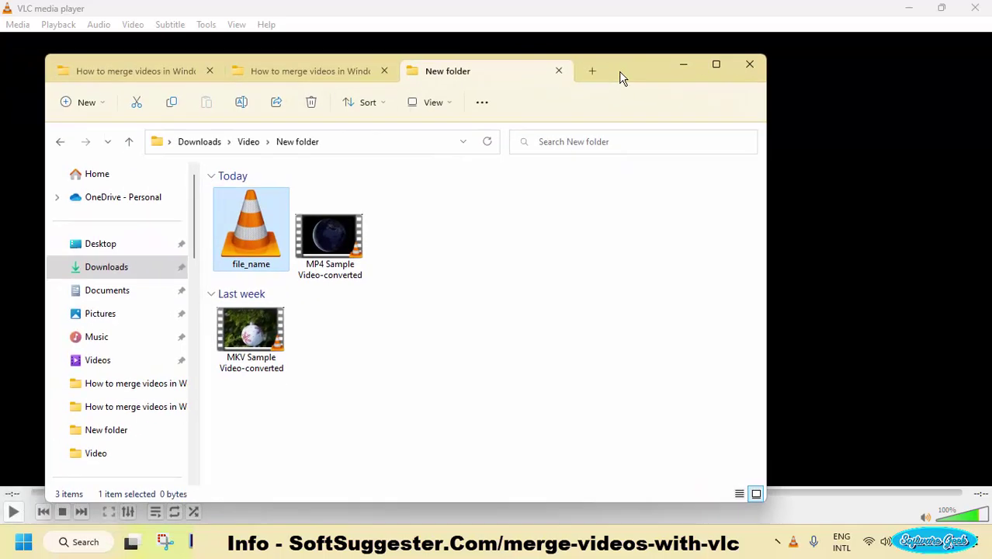
right_click(231, 218)
left_click(289, 352)
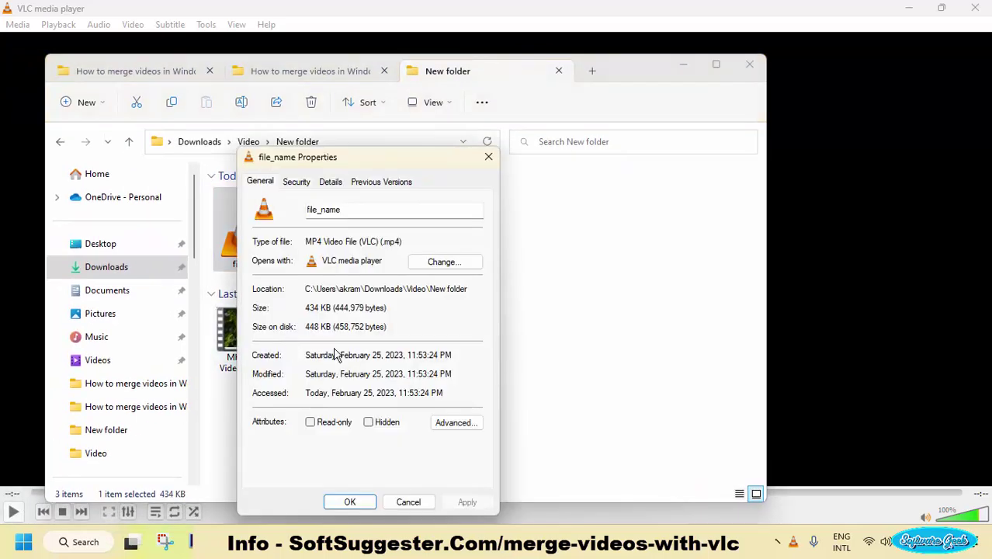
left_click_drag(366, 163, 581, 137)
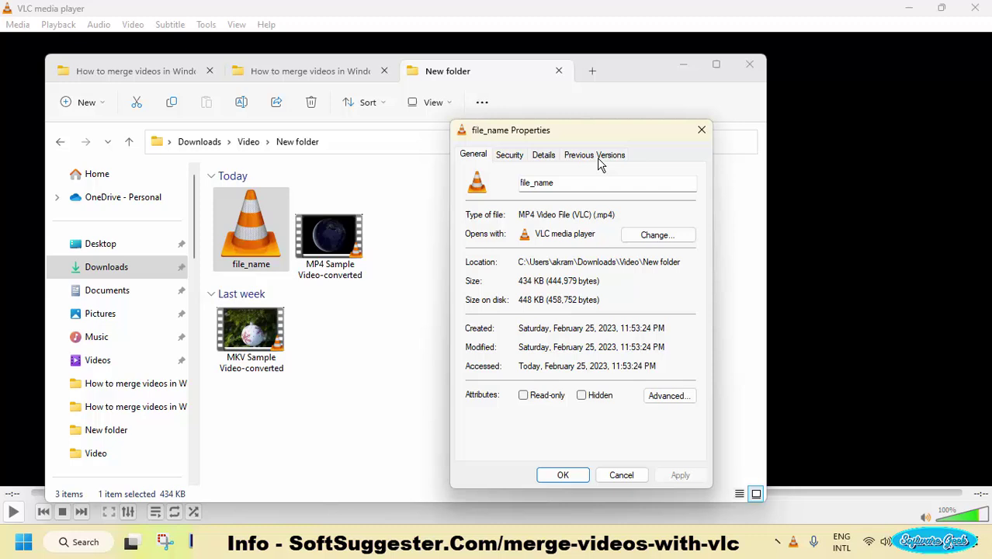
left_click(614, 474)
double_click(250, 331)
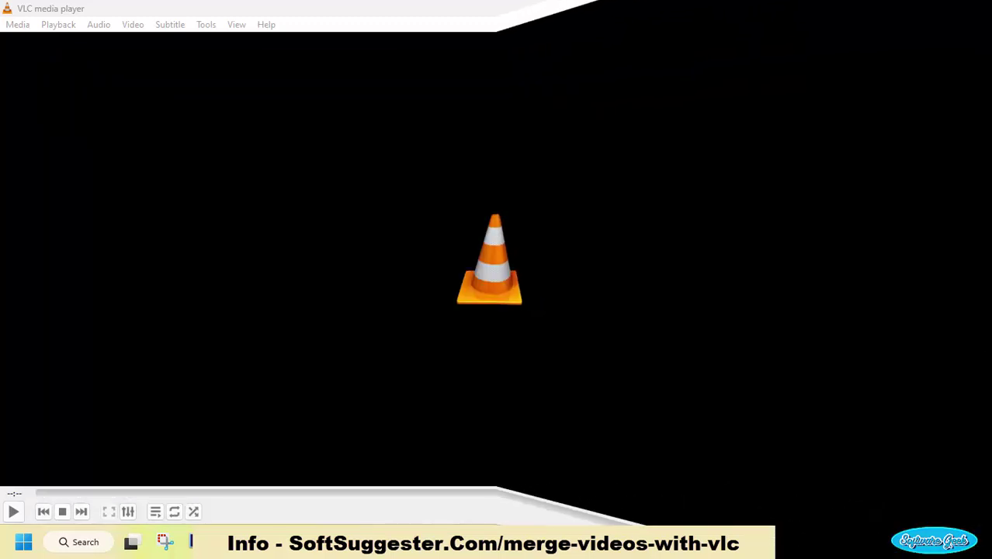